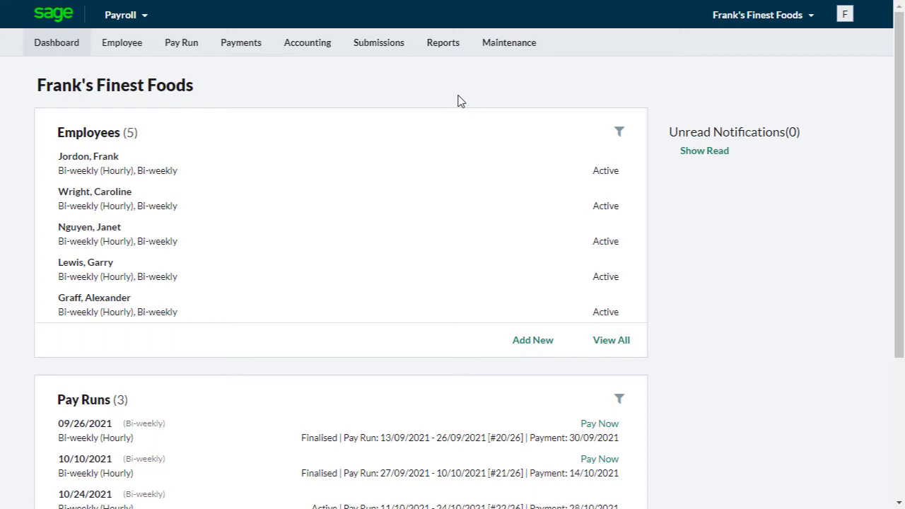
Step: Review the statutory and tax filing information for Frank's Finest Foods and save the company details
left_click(791, 23)
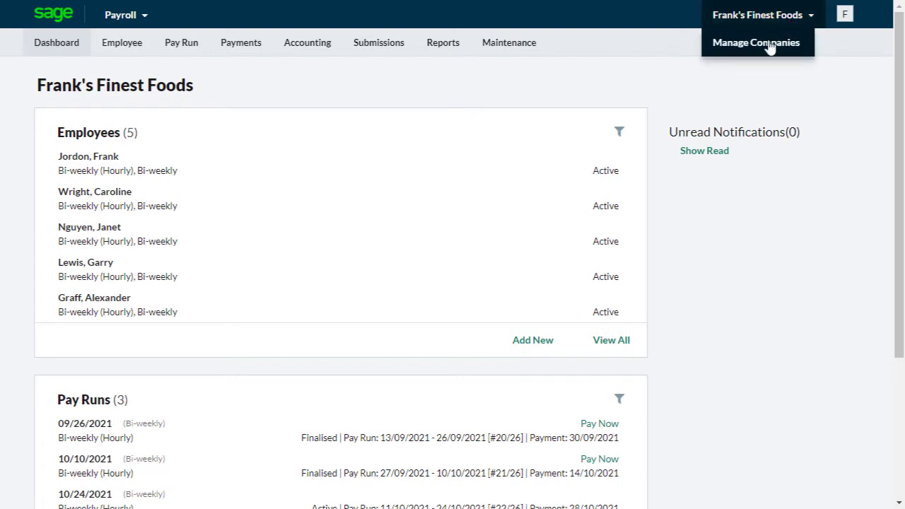
left_click(763, 52)
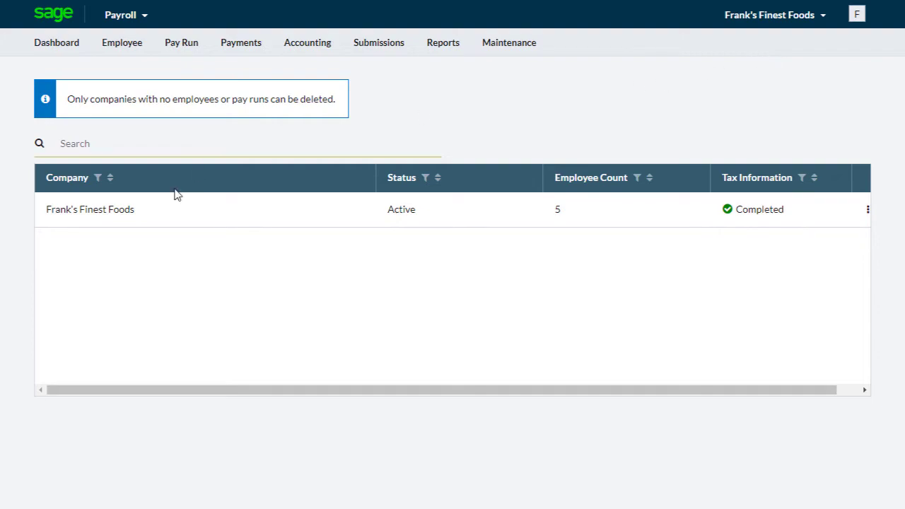
left_click(140, 215)
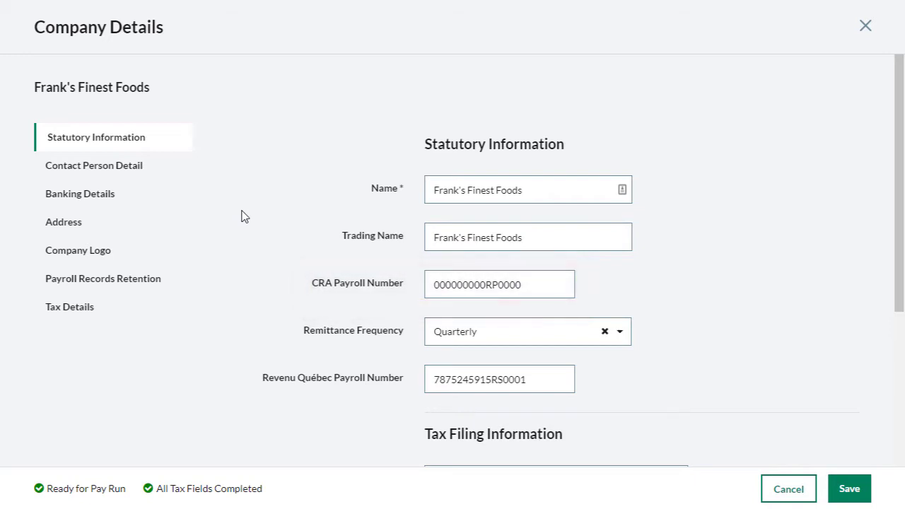
scroll(245, 216, "down", 2)
scroll(245, 216, "down", 3)
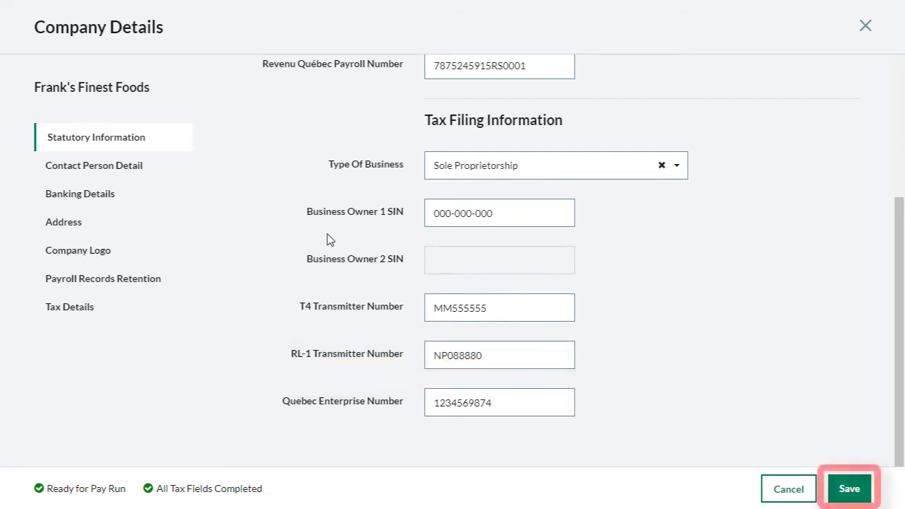
left_click(845, 488)
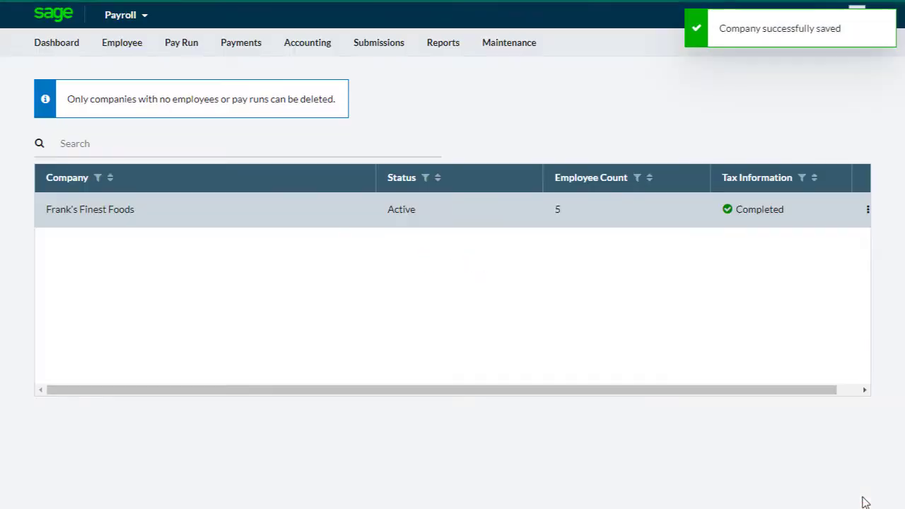
Step: Check the third listed employee's employee type, social insurance number and residential address, and save the employee record
left_click(139, 48)
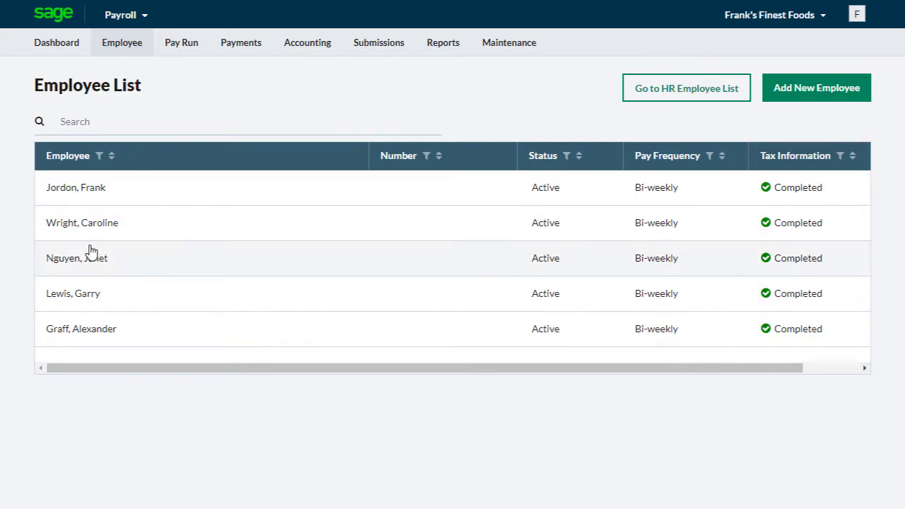
left_click(88, 256)
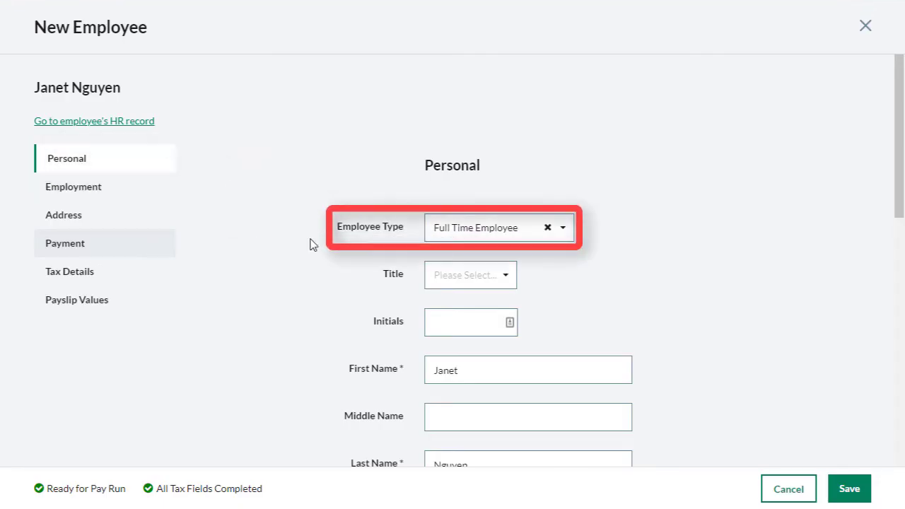
left_click(569, 230)
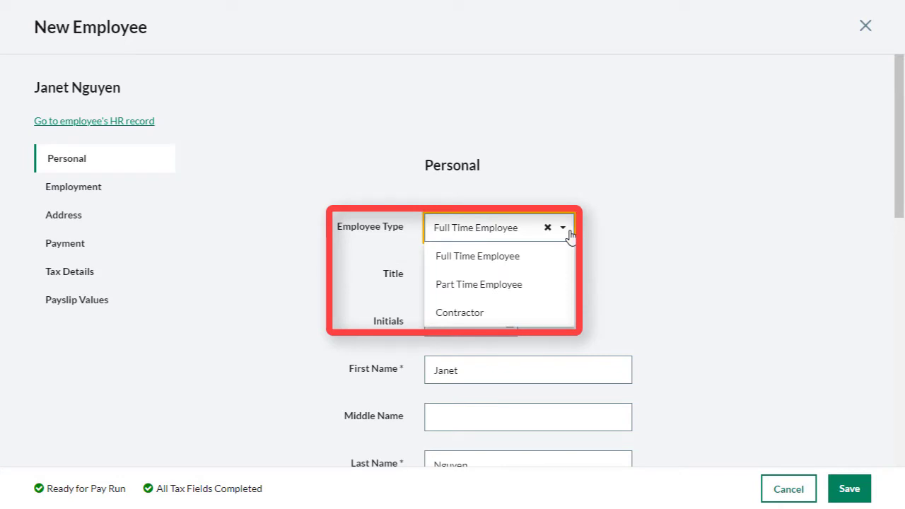
left_click(571, 234)
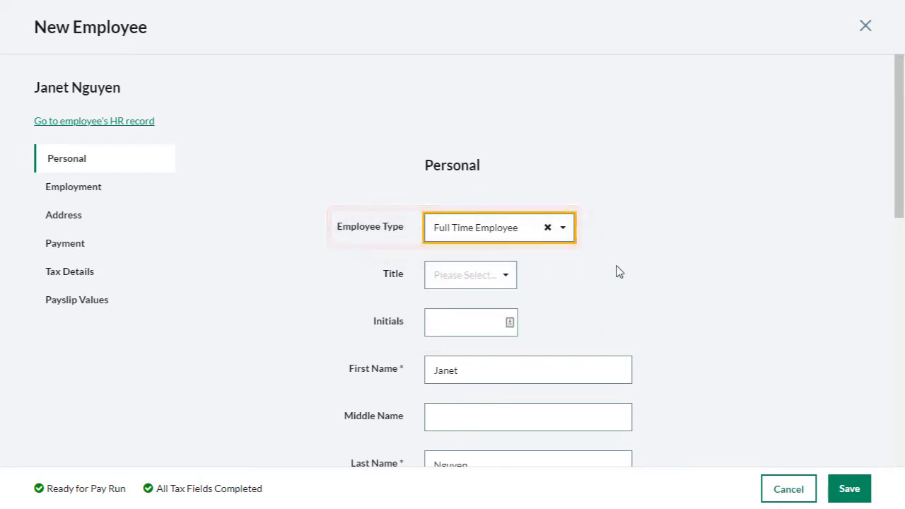
scroll(617, 271, "down", 3)
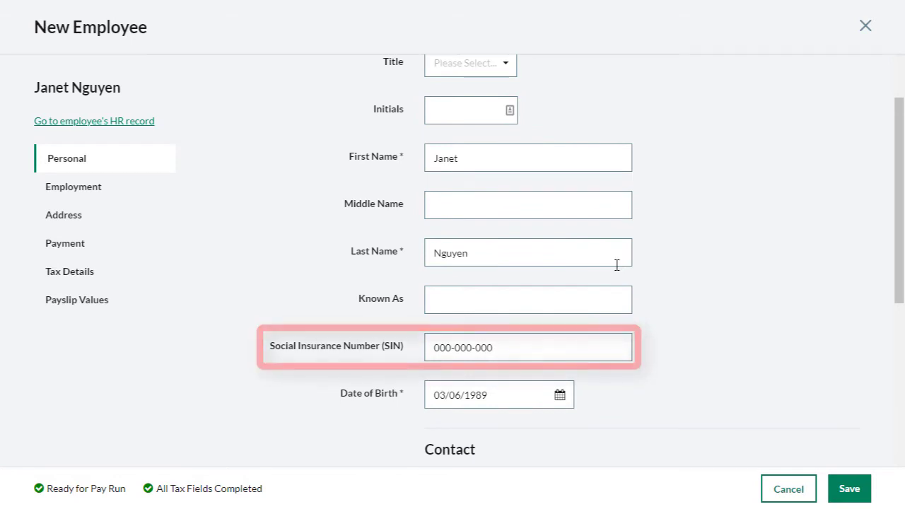
left_click(125, 214)
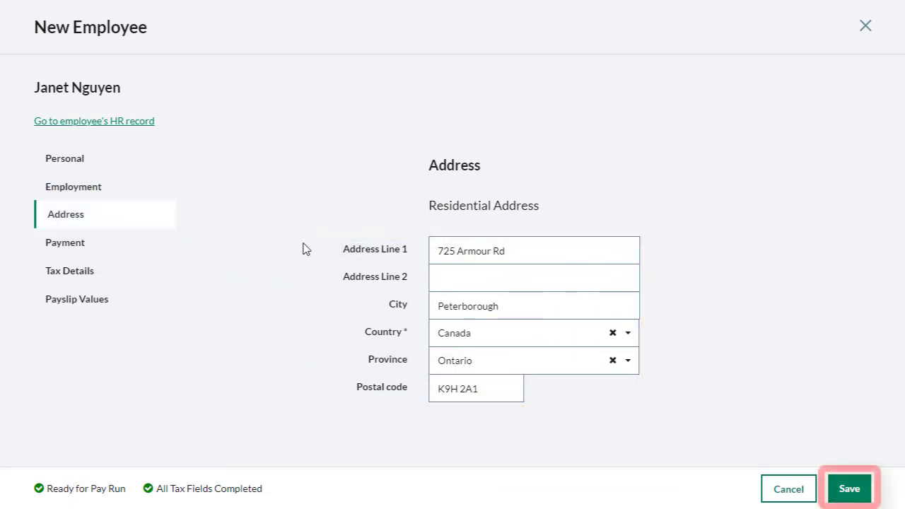
left_click(846, 491)
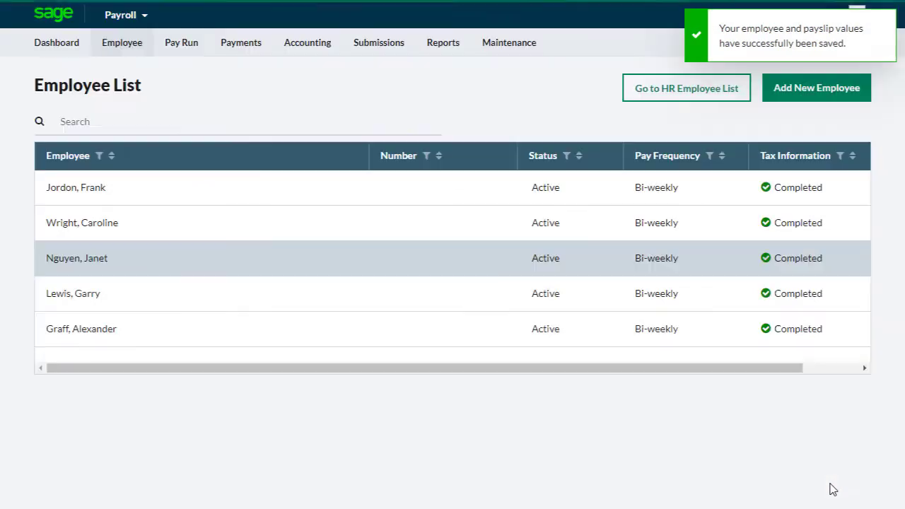
Step: Start a new federal T4 form with the type "Generate and file your T4. Print T4 slips"
left_click(379, 44)
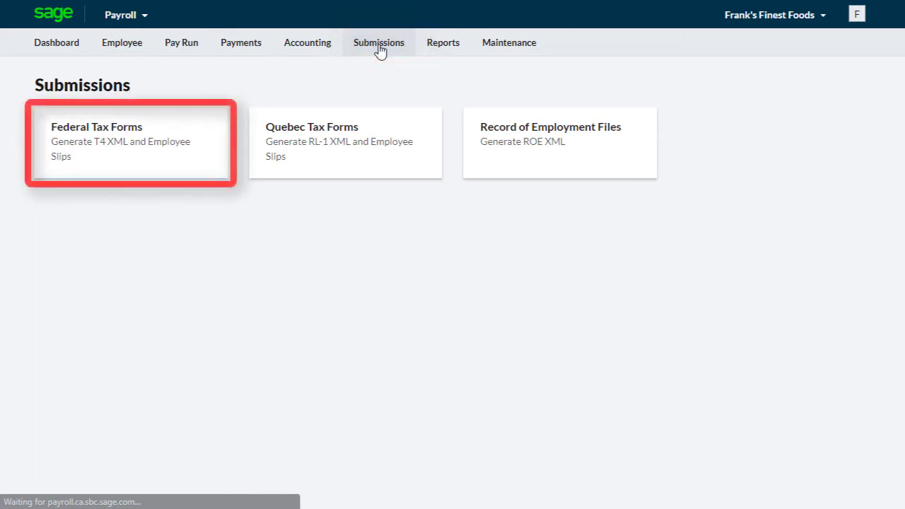
left_click(155, 133)
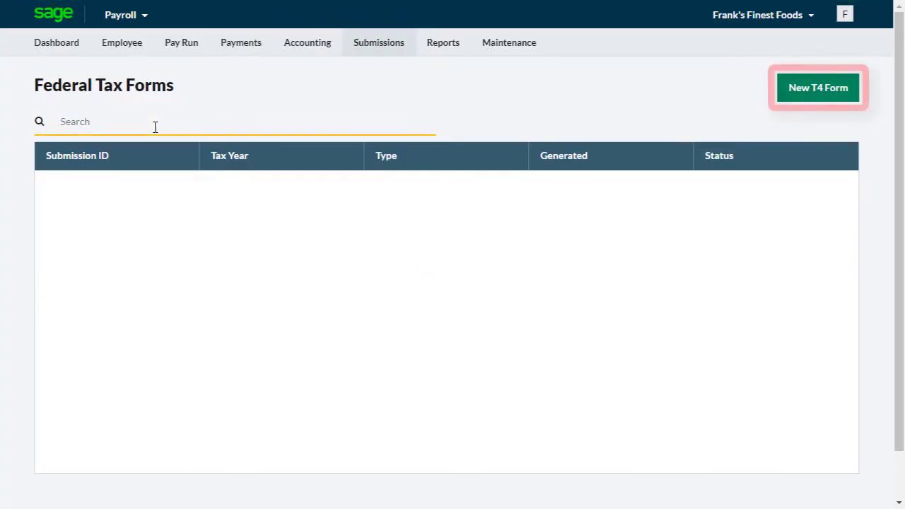
left_click(813, 90)
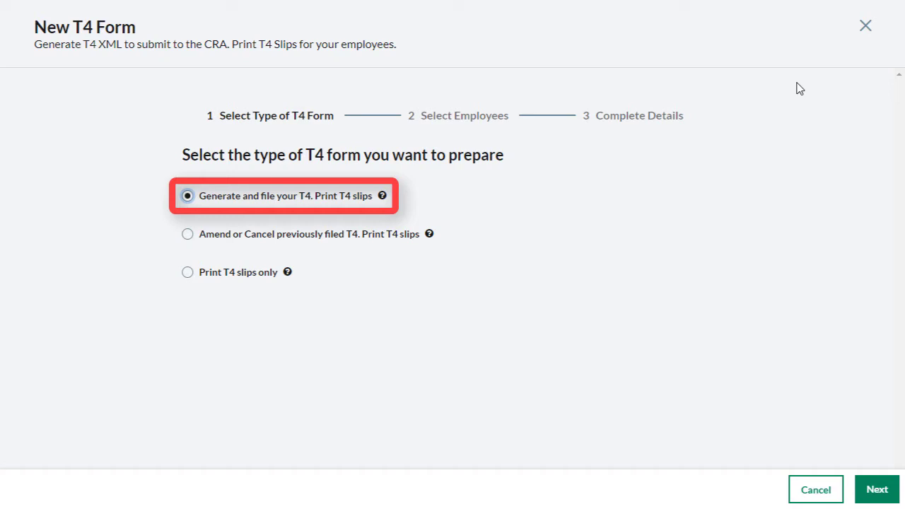
left_click(319, 237)
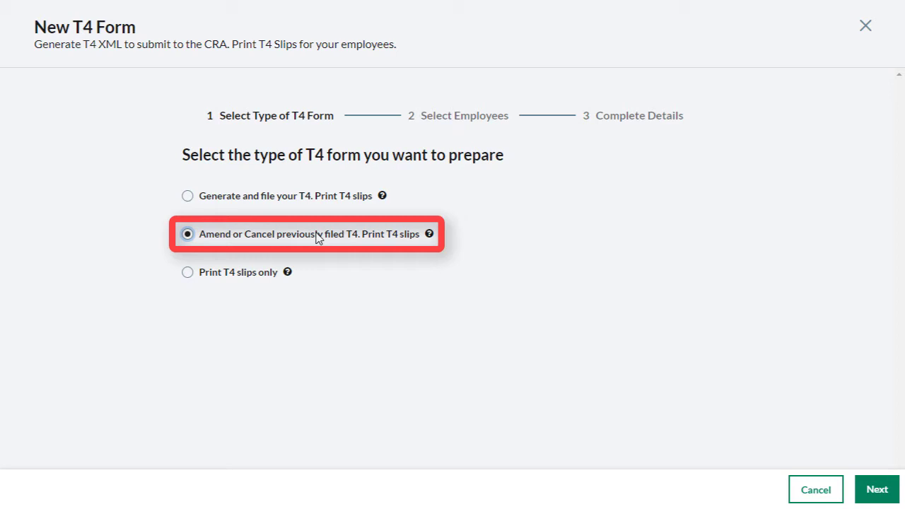
left_click(226, 279)
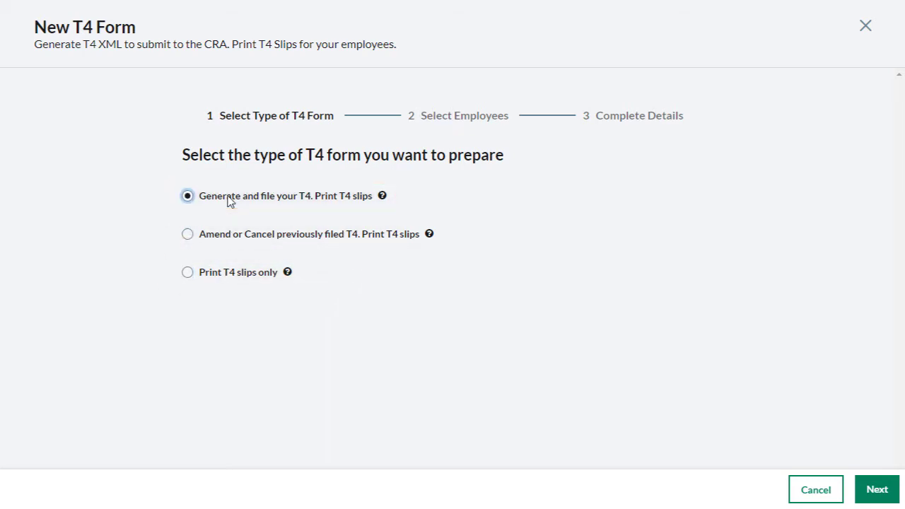
left_click(874, 490)
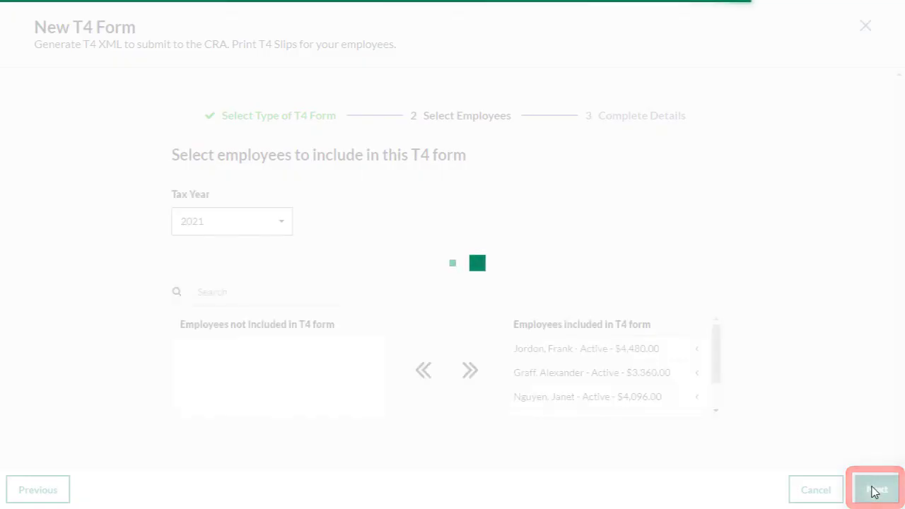
Step: Set the T4 form's tax year to 2021 and proceed with all employees included
left_click(279, 223)
left_click(254, 250)
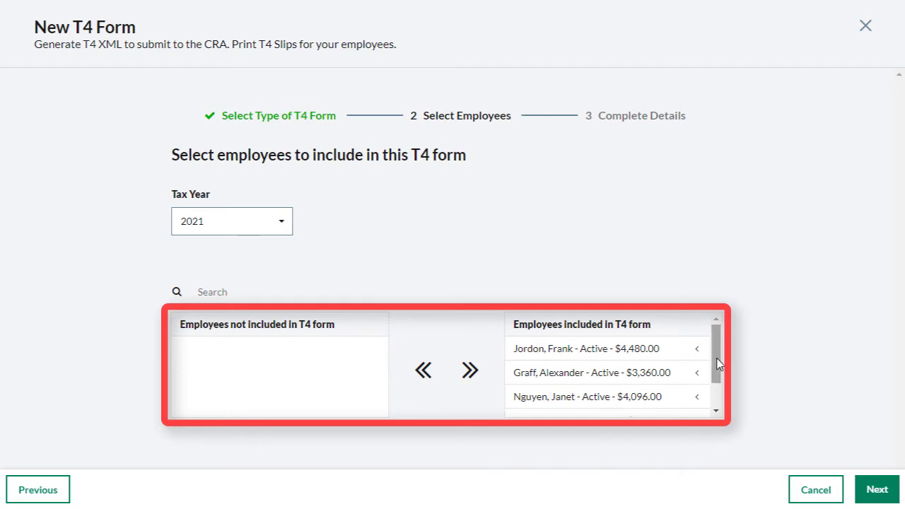
left_click_drag(717, 363, 717, 403)
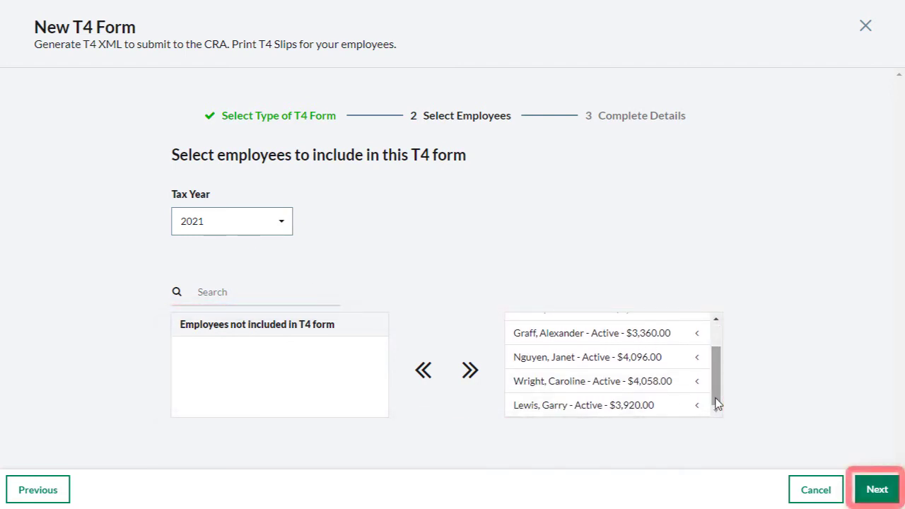
left_click(874, 495)
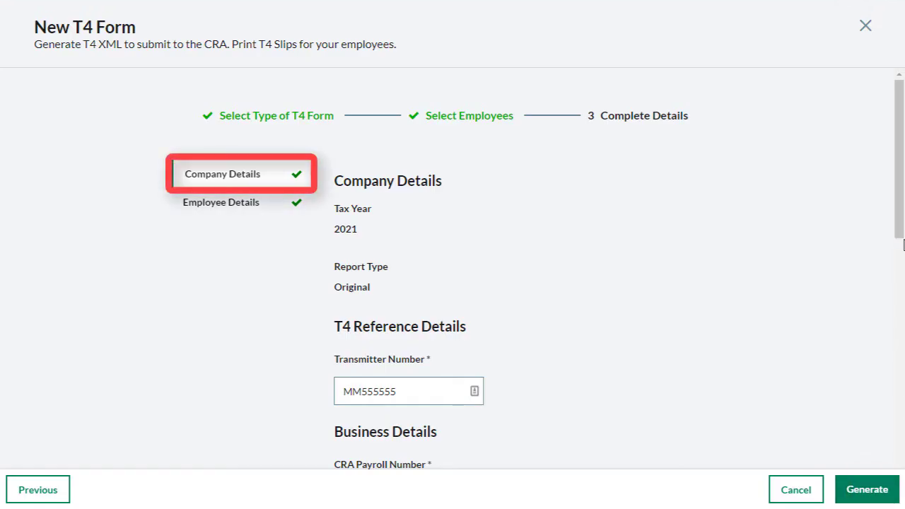
Step: Review the T4 form's company details and the filing details of the fourth listed employee
scroll(904, 244, "down", 5)
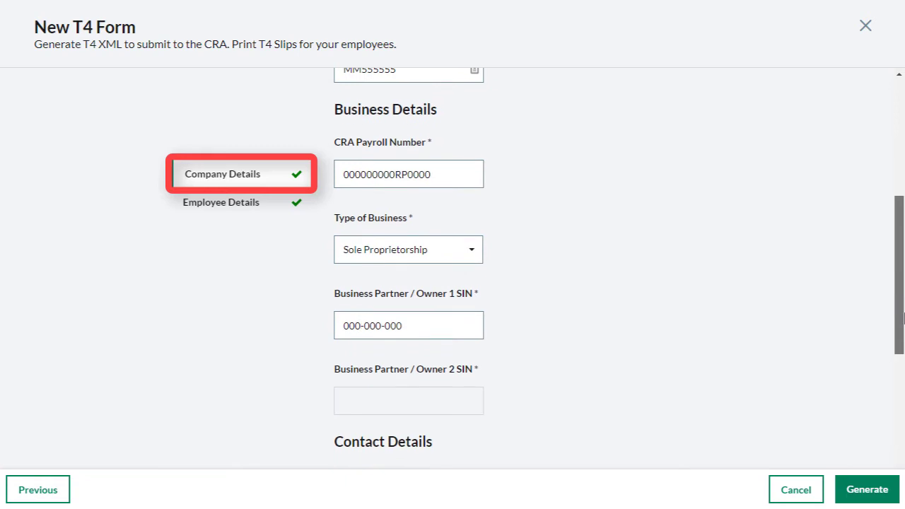
scroll(903, 318, "down", 3)
scroll(904, 296, "up", 3)
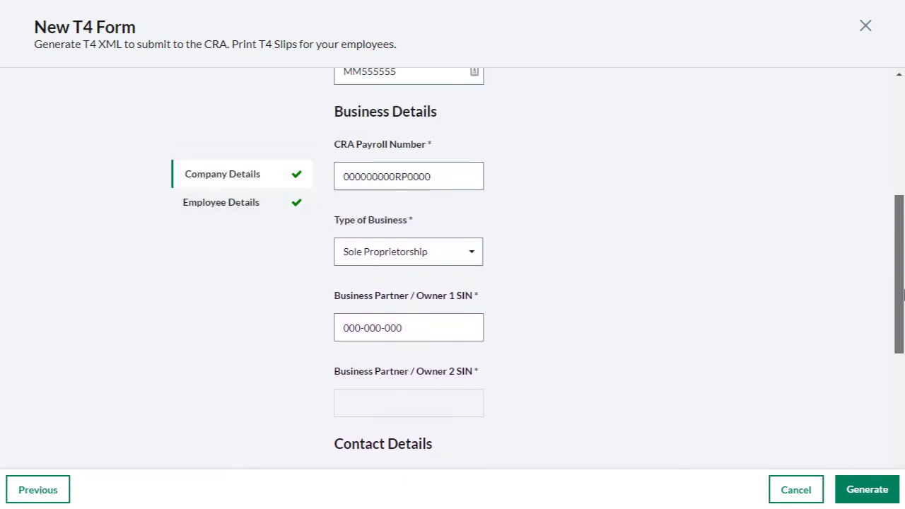
left_click_drag(904, 296, 904, 183)
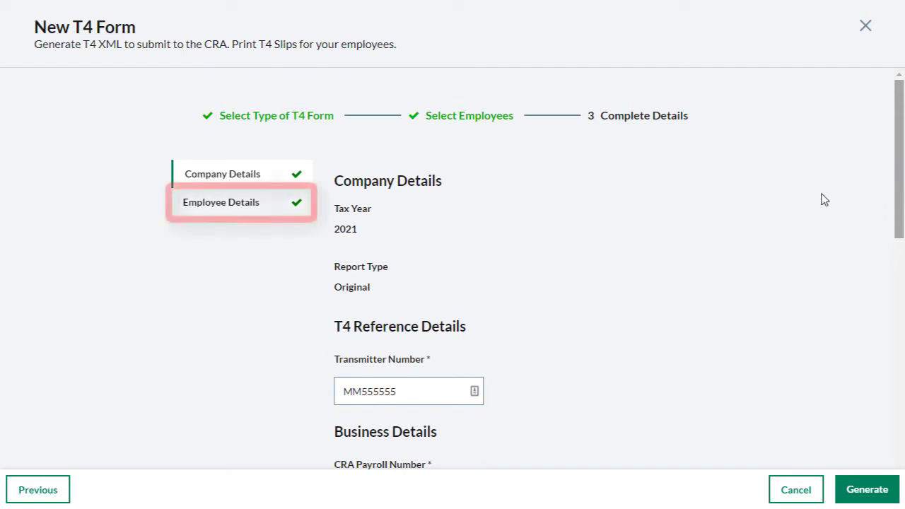
left_click(240, 213)
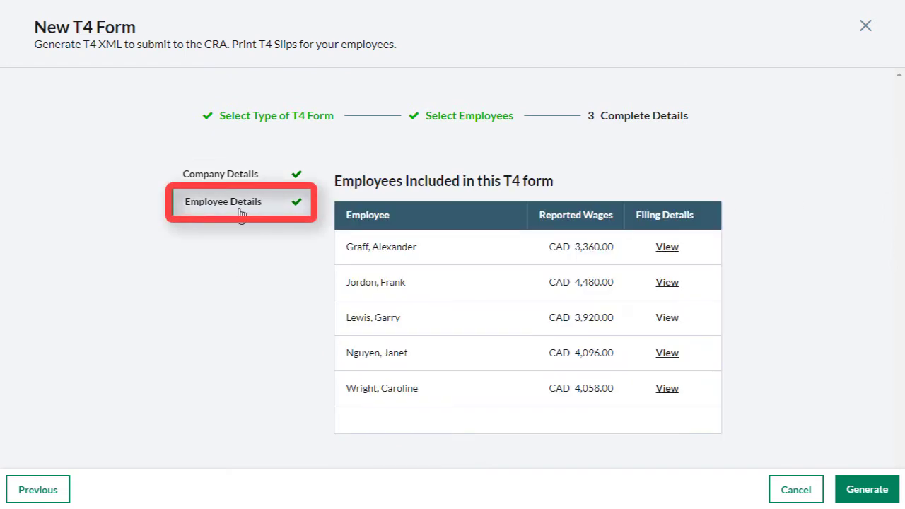
left_click(669, 354)
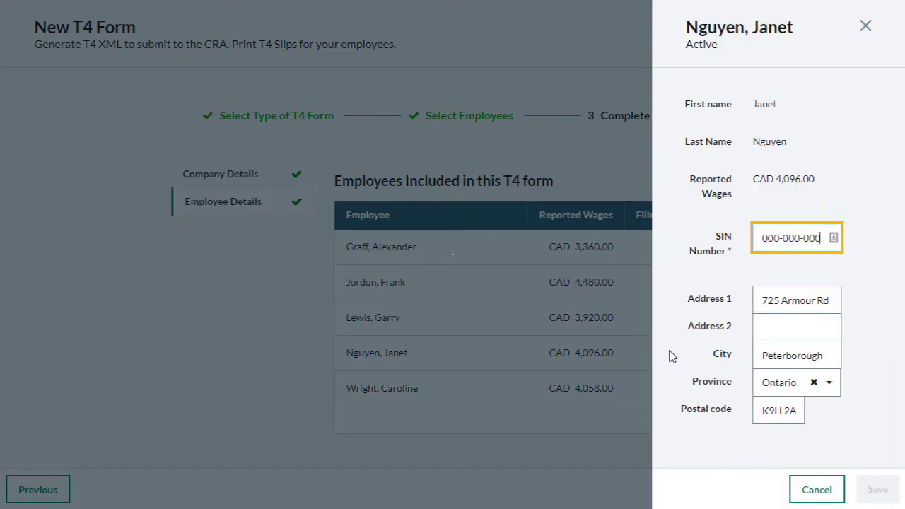
left_click(805, 490)
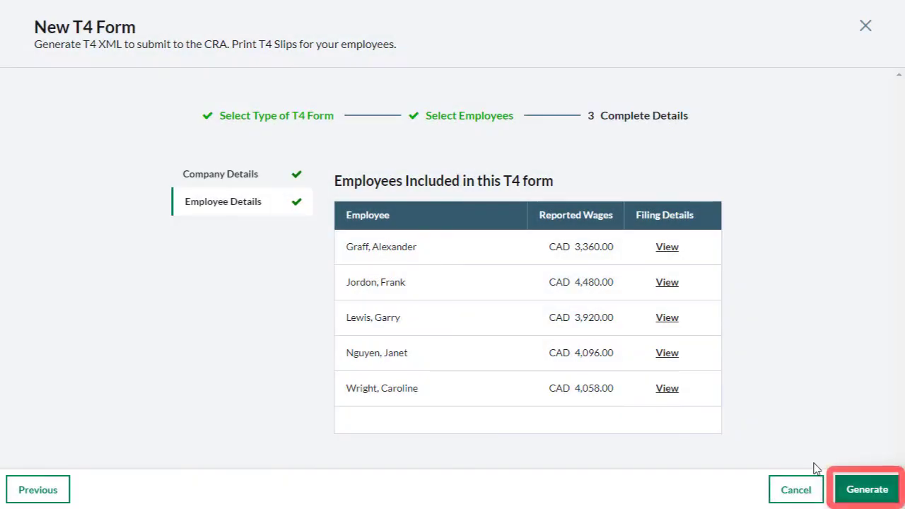
Step: Generate the T4 form and download the T4 XML file from the new 2021 T4 Original submission
left_click(864, 491)
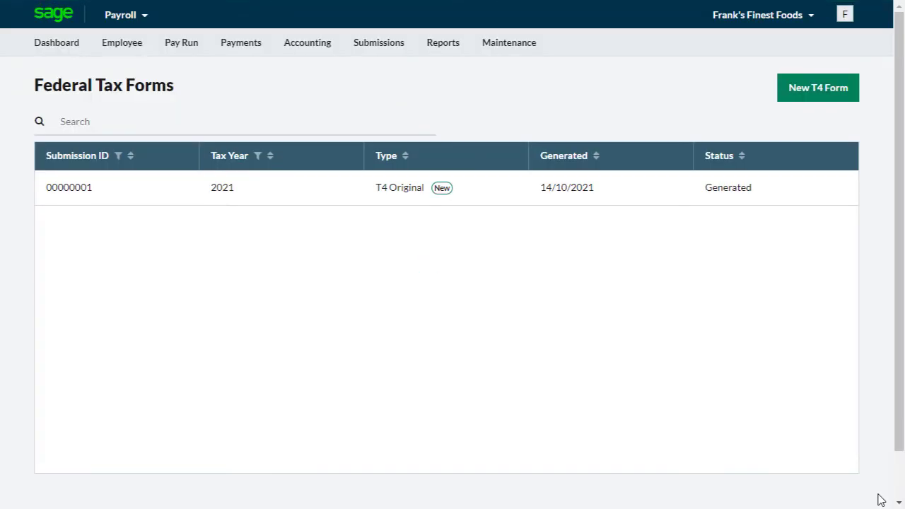
left_click(93, 200)
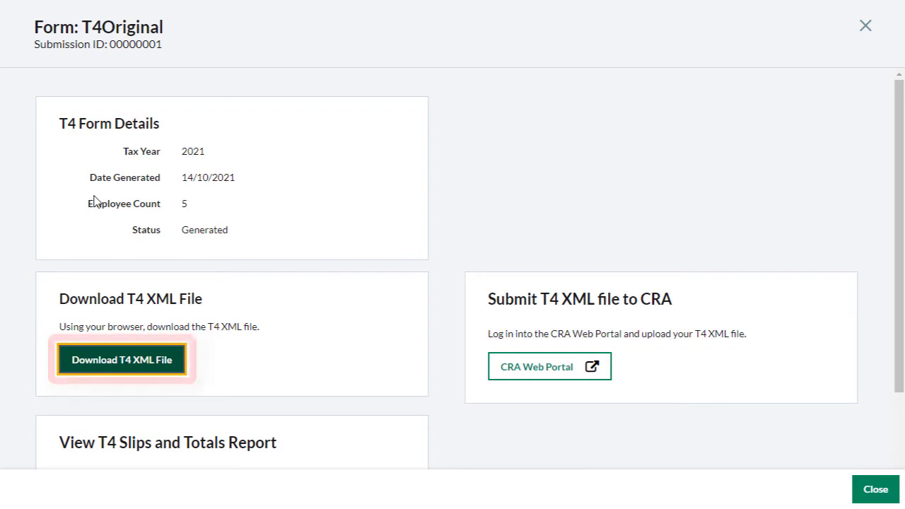
left_click(80, 358)
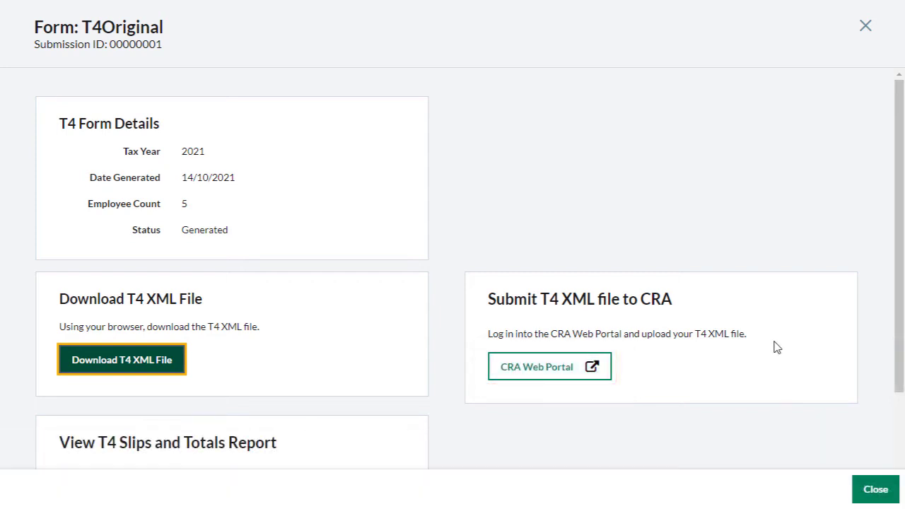
Step: Generate the employee T4 slips as a PDF and open the downloaded file
scroll(778, 348, "down", 1)
scroll(777, 348, "down", 2)
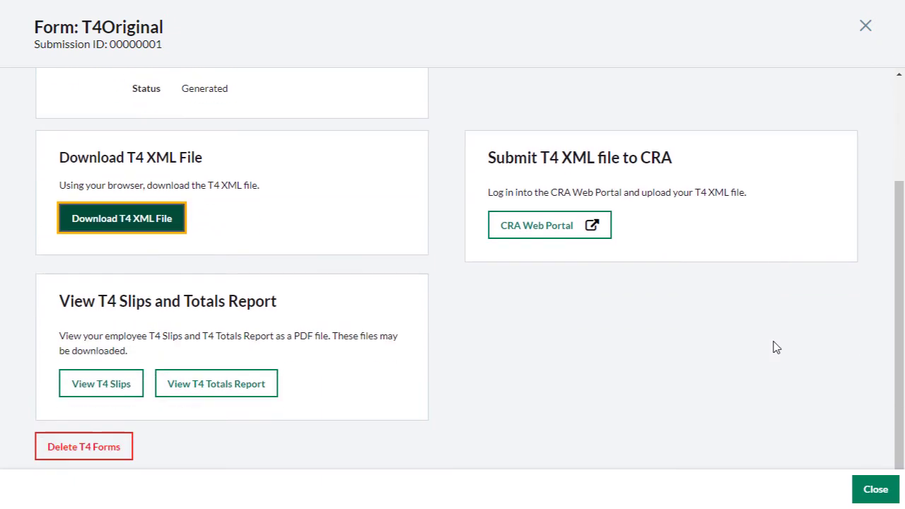
left_click(76, 388)
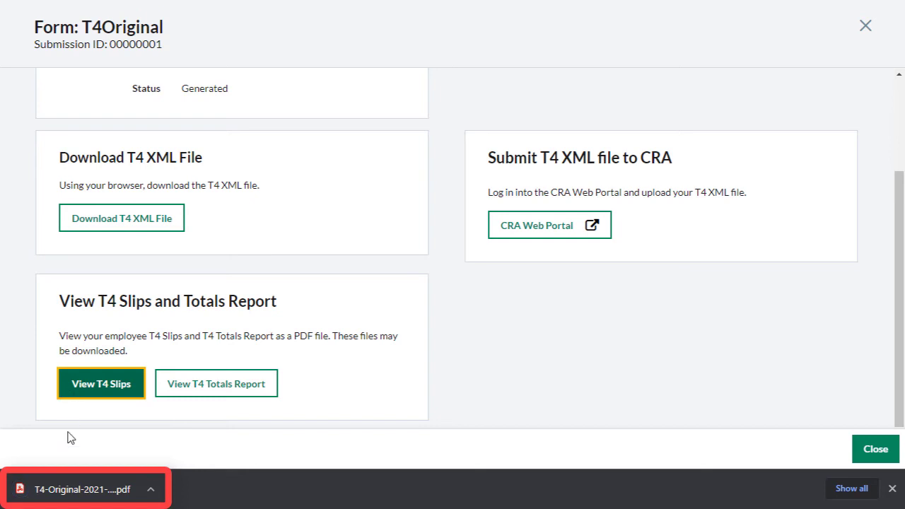
left_click(75, 489)
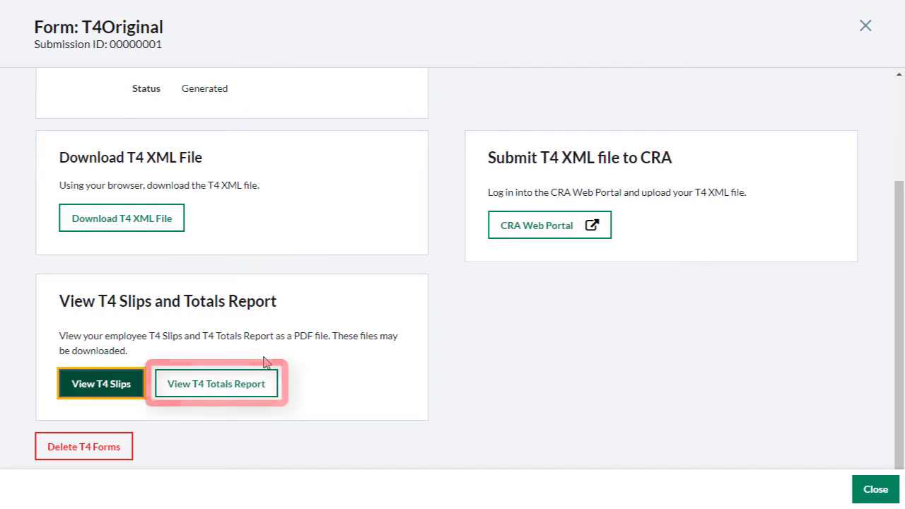
Step: Generate the T4 Totals Report, open its downloaded PDF and close the T4 Original form
left_click(223, 386)
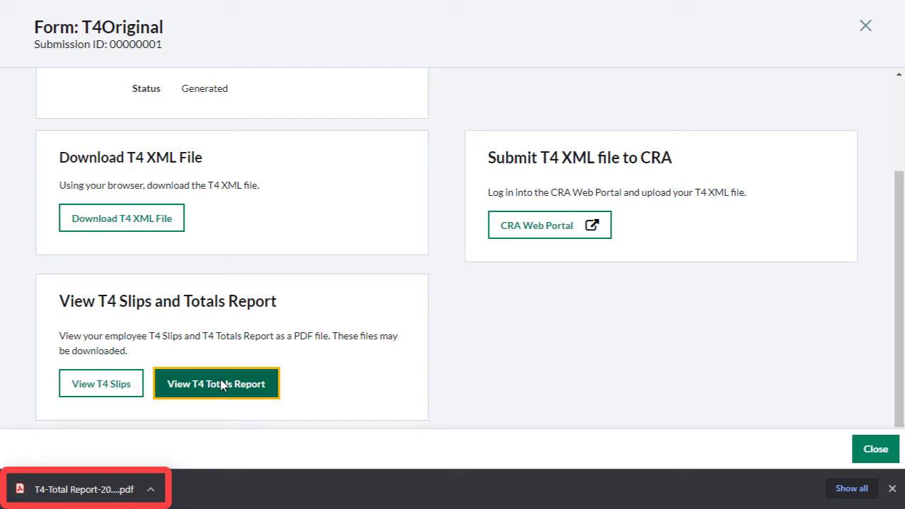
left_click(113, 490)
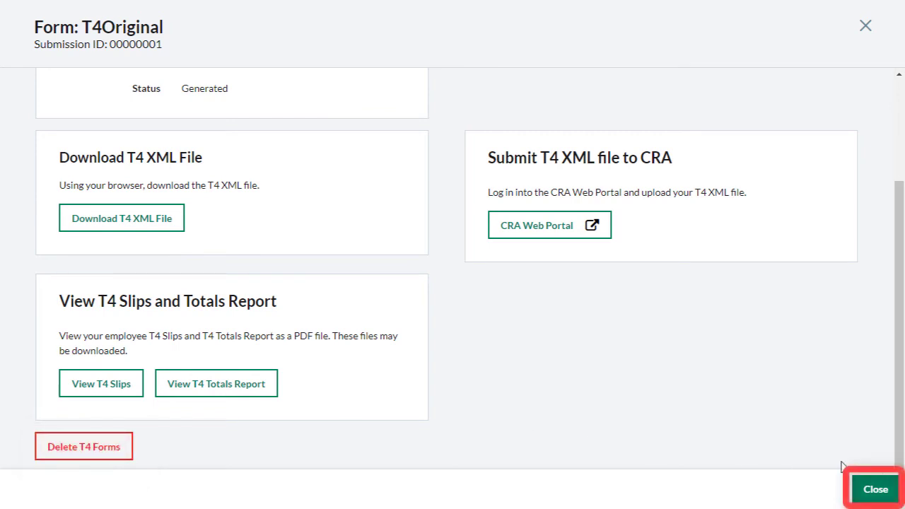
left_click(876, 489)
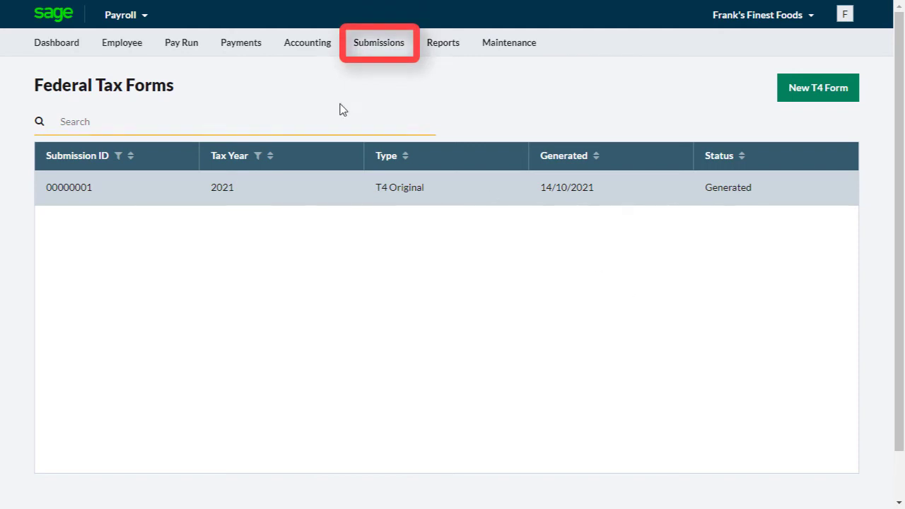
Step: Start a new RL-1 form in the Quebec Tax Forms submissions, choosing to generate and file the RL-1 and print RL-1 slips
left_click(387, 48)
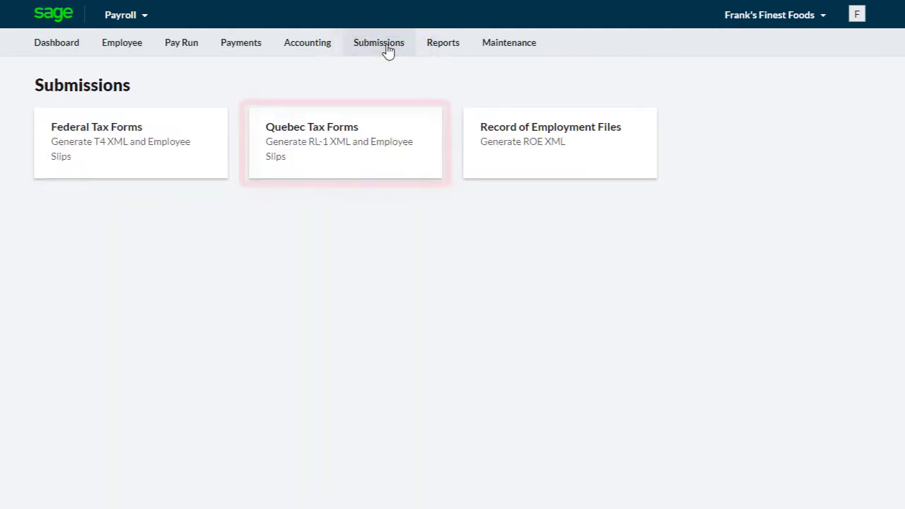
left_click(352, 145)
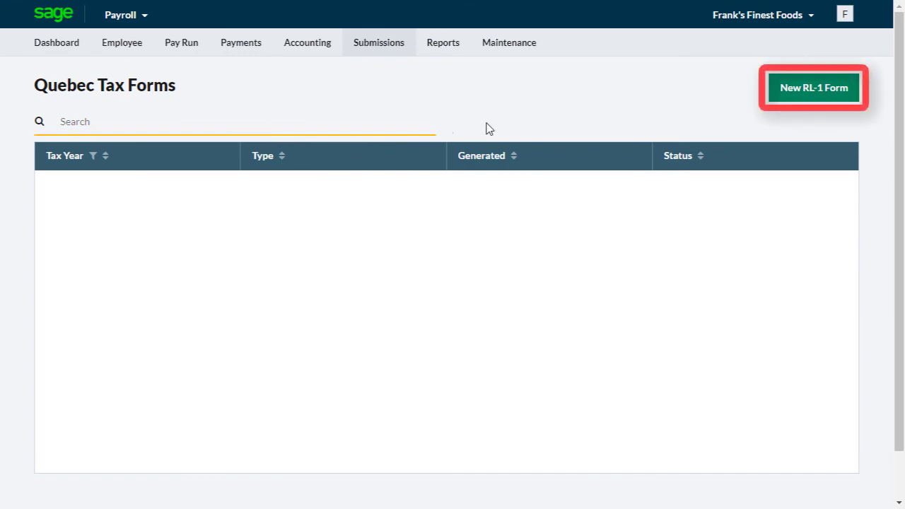
left_click(813, 95)
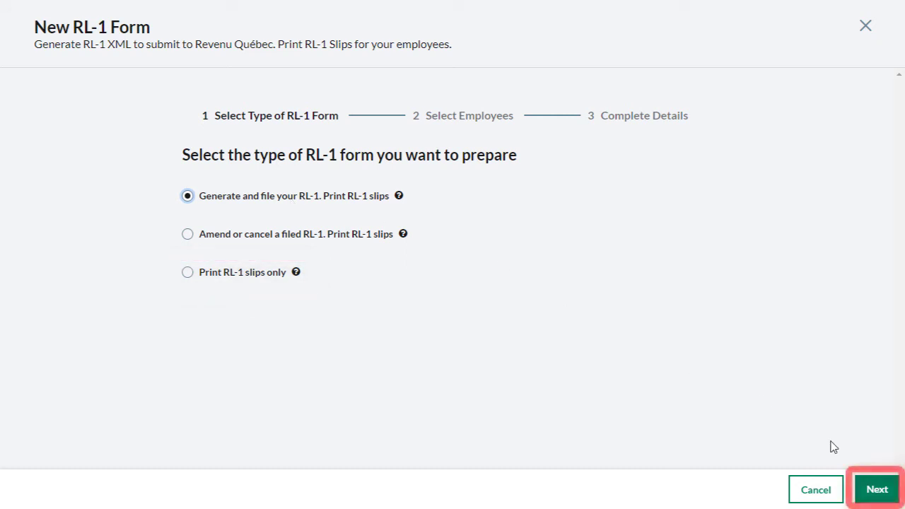
left_click(875, 490)
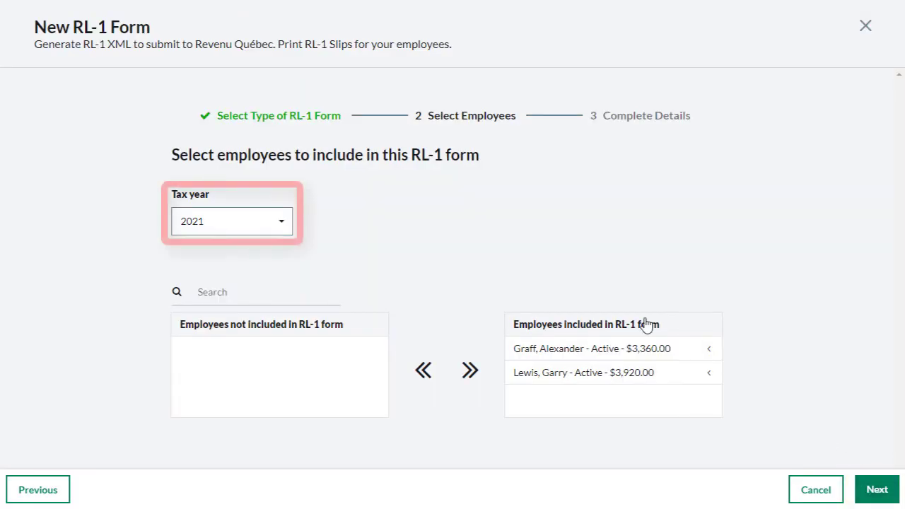
Step: Set the RL-1 form's tax year to 2021, keep all listed employees included and review the company details
left_click(278, 230)
left_click(256, 251)
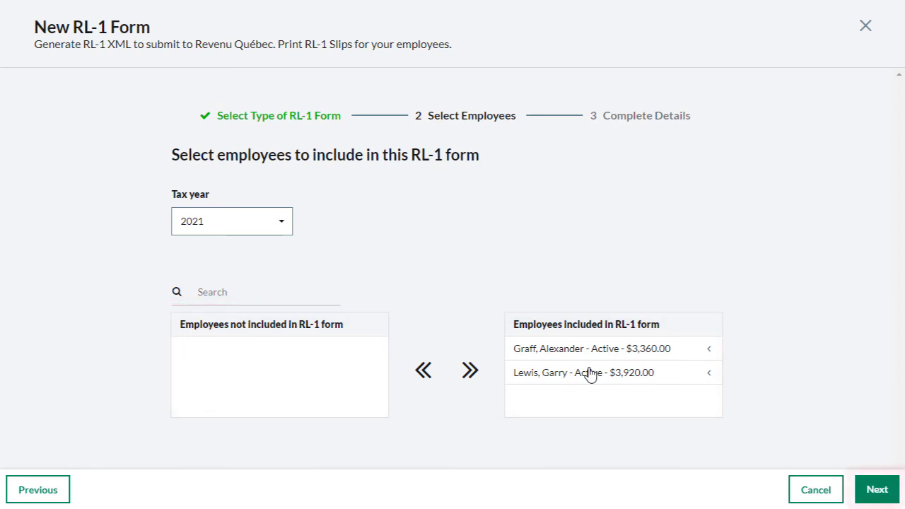
left_click(866, 490)
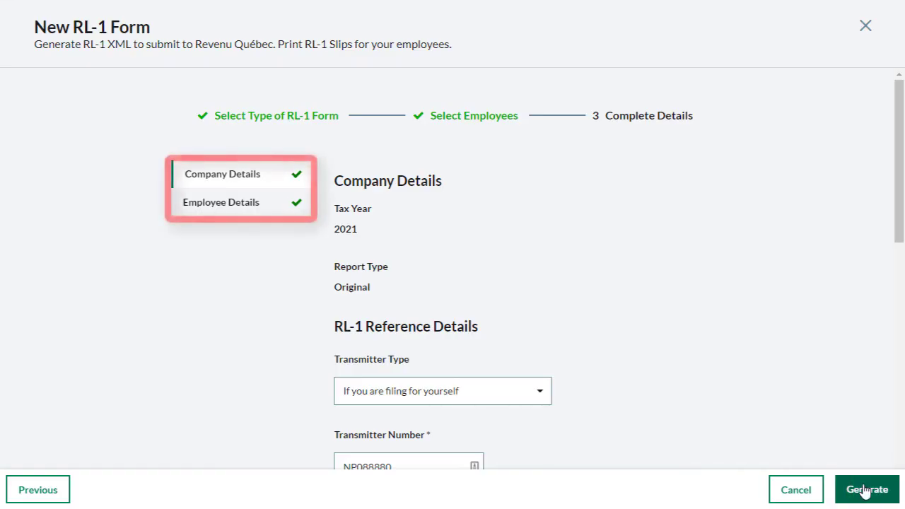
scroll(761, 362, "down", 6)
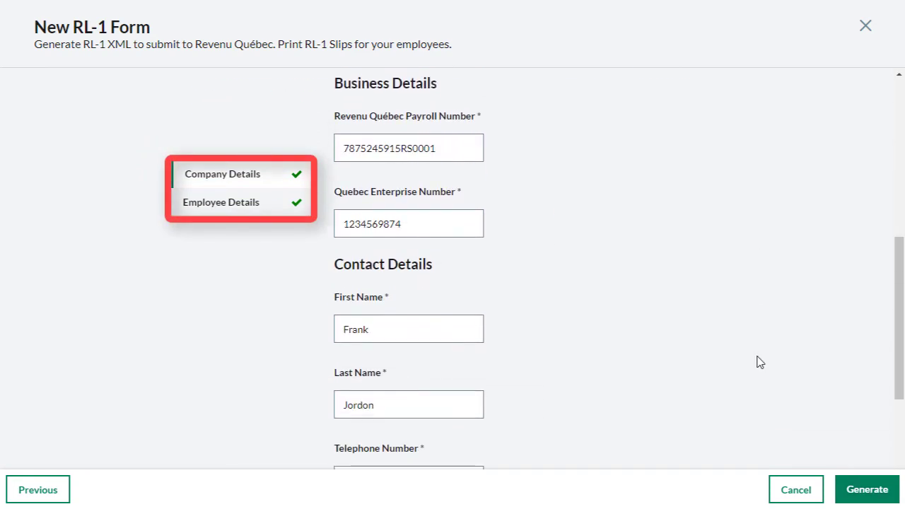
scroll(758, 363, "up", 6)
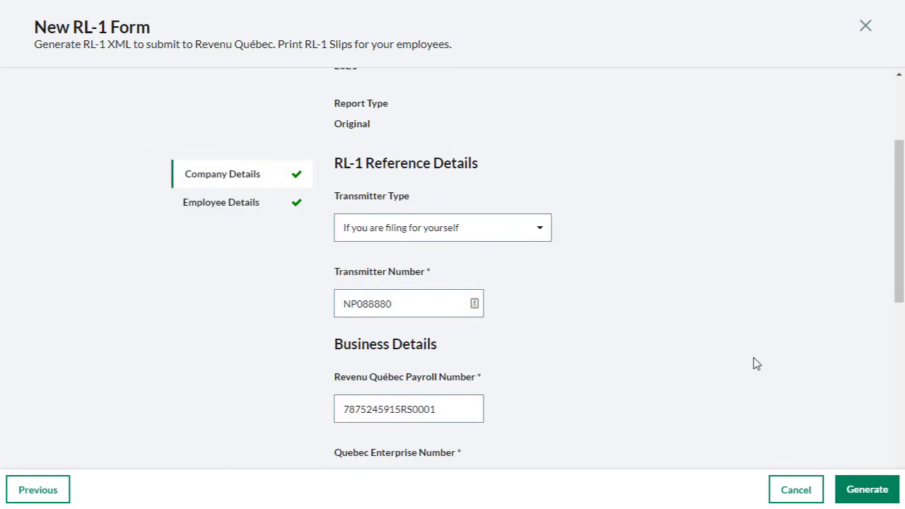
Step: Generate the RL-1 form and download the RL-1 XML file from the new 2021 RL-1 Original submission
left_click(864, 497)
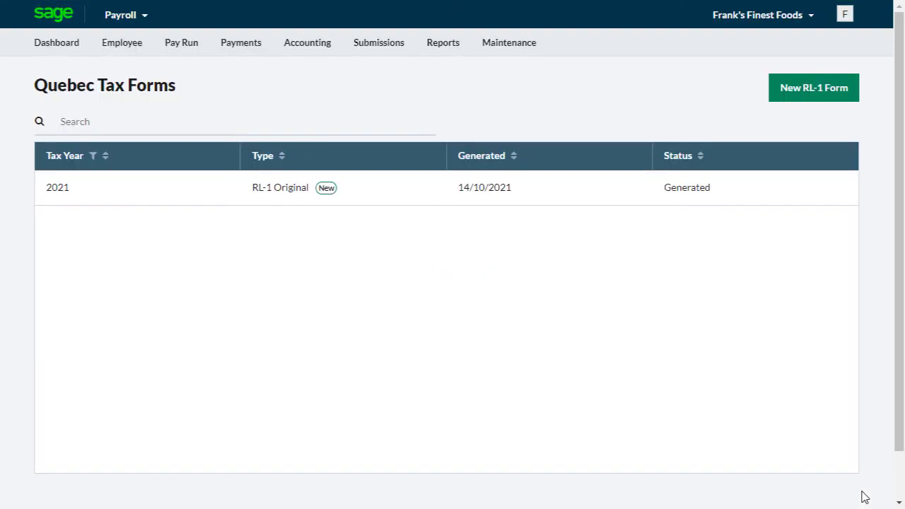
left_click(187, 197)
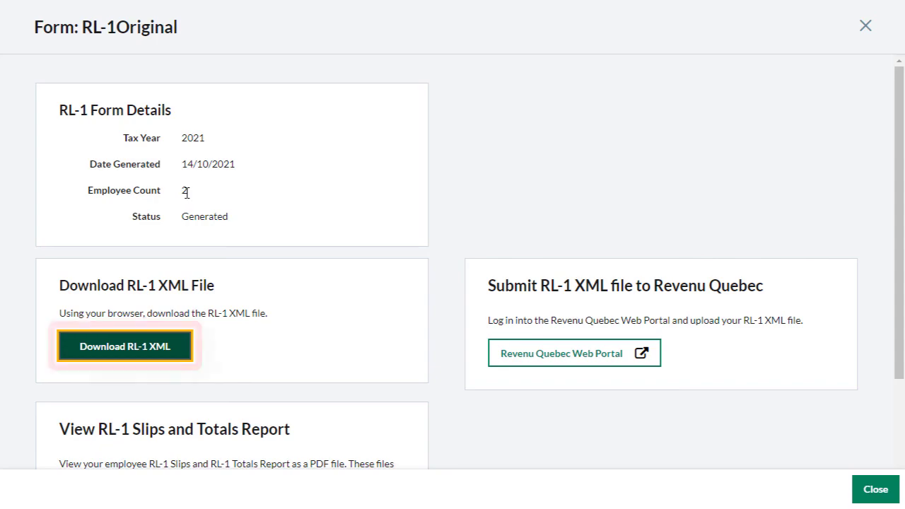
left_click(141, 346)
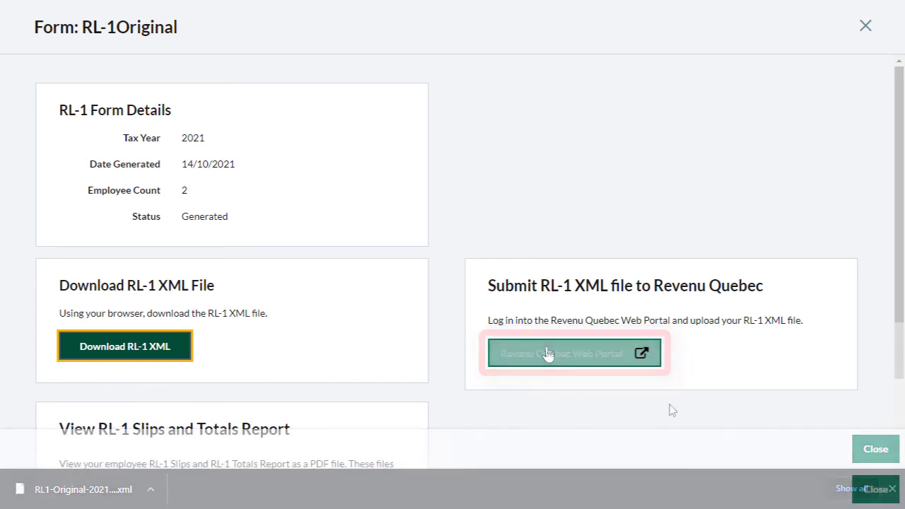
Step: Generate the employee RL-1 slips as a PDF and look through the downloaded file
scroll(670, 410, "down", 2)
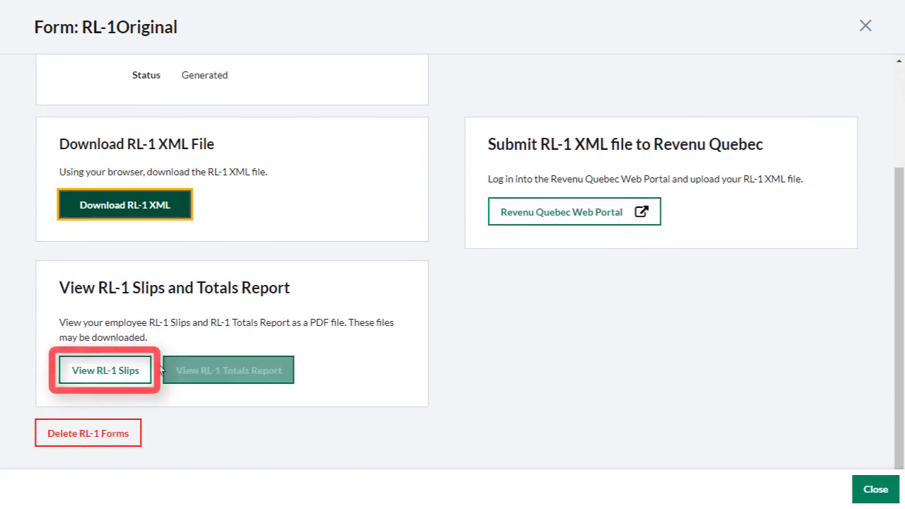
left_click(117, 370)
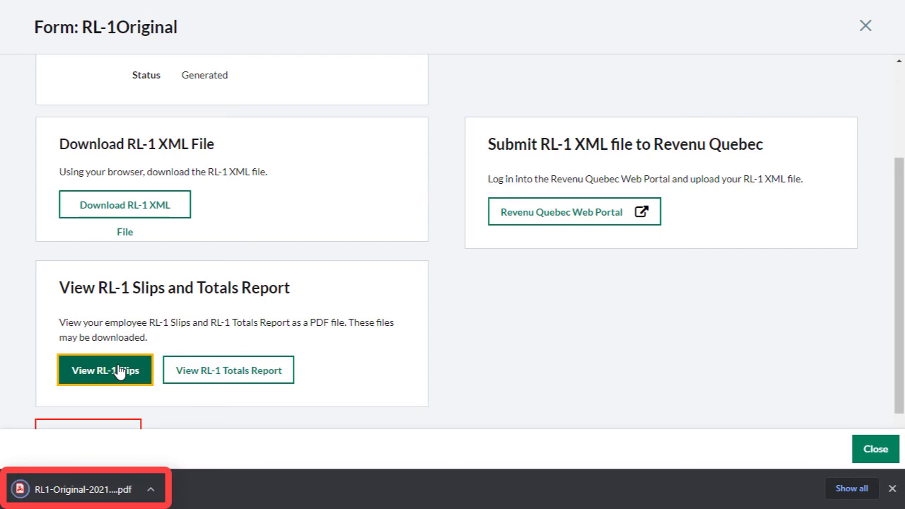
left_click(110, 499)
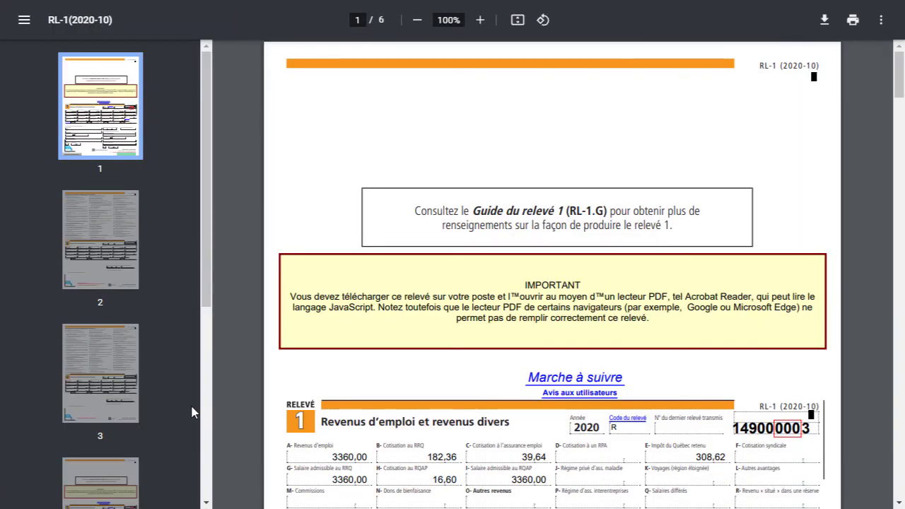
scroll(256, 409, "down", 5)
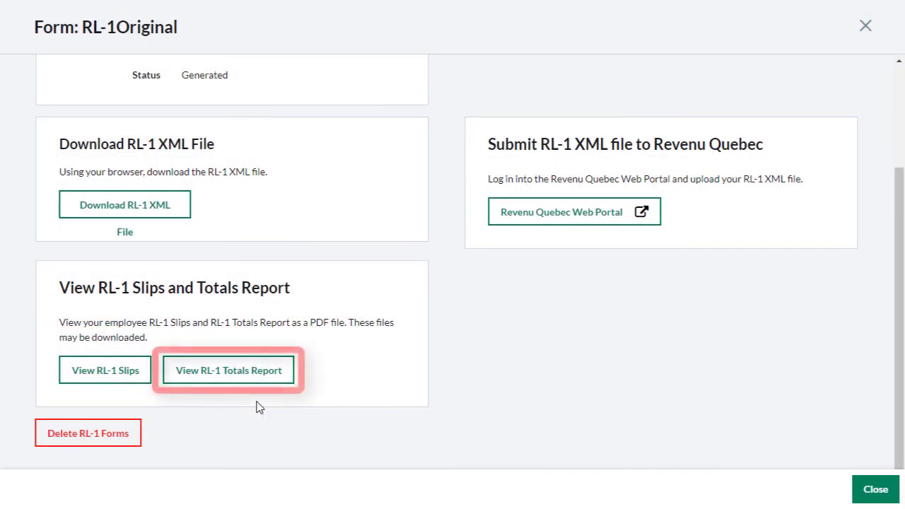
Step: Generate the RL-1 Totals Report and close the RL-1 Original form
left_click(238, 382)
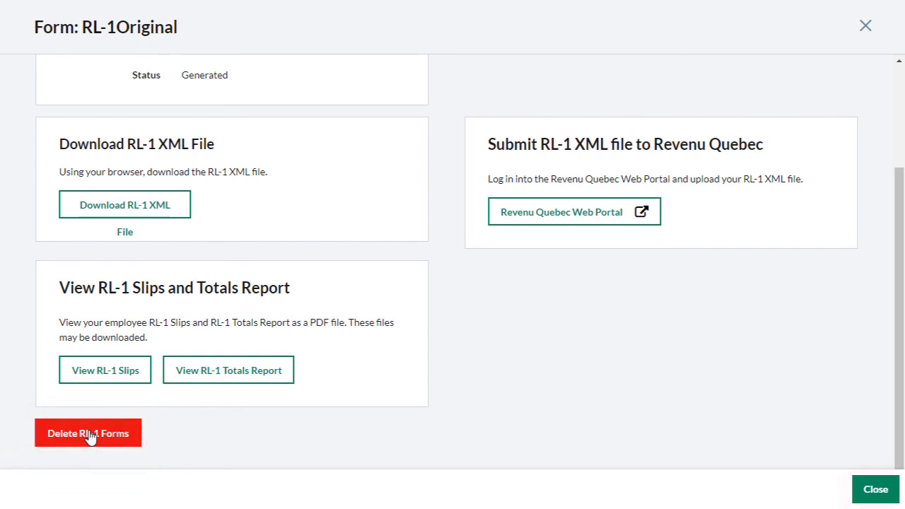
left_click(874, 488)
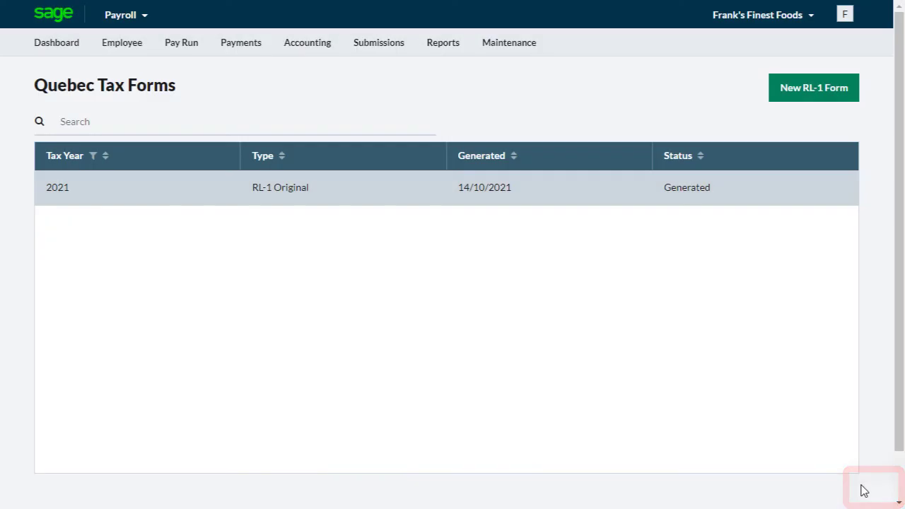